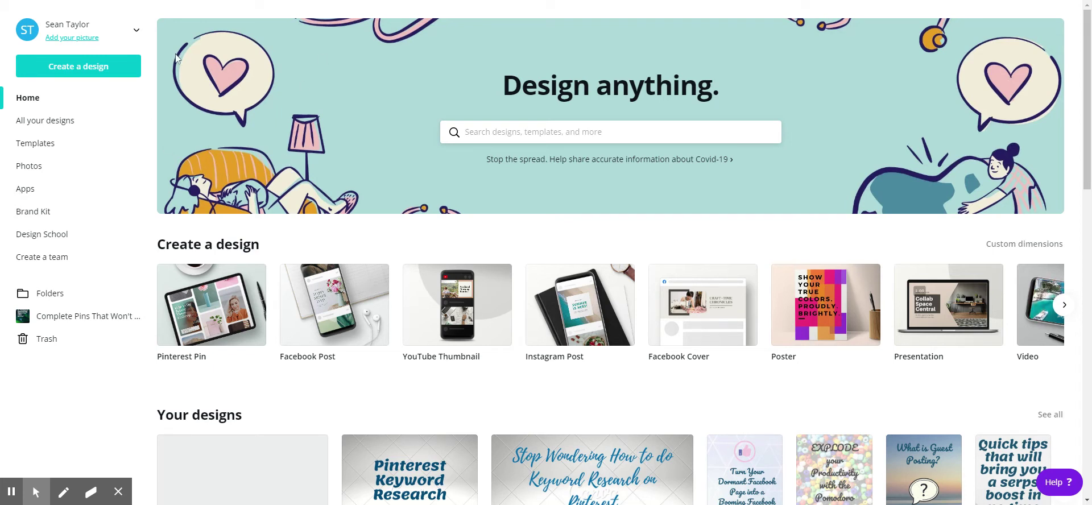
Create a new blank design in the Pinterest Pin format
{"action": "left_click", "coordinate": [60, 72]}
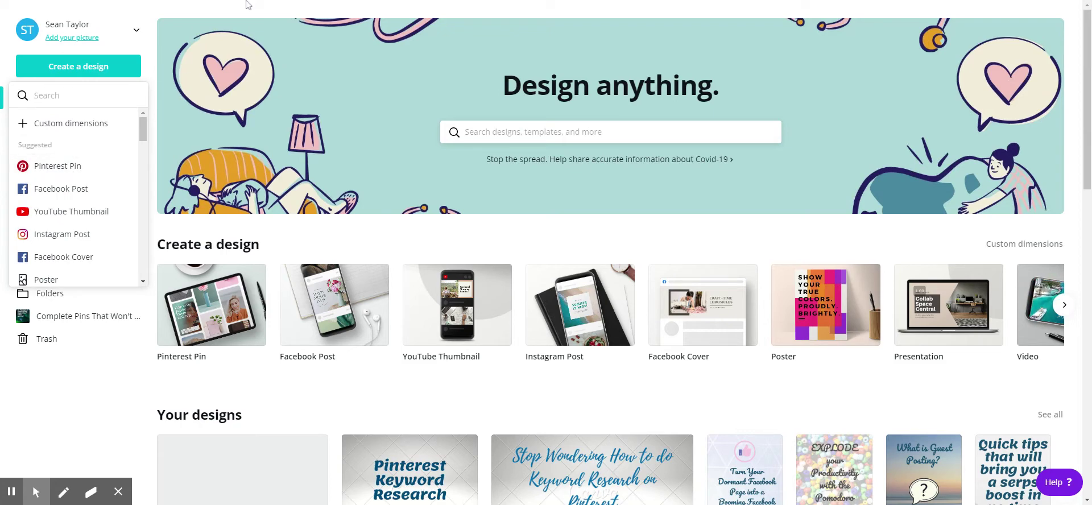
{"action": "left_click", "coordinate": [58, 166]}
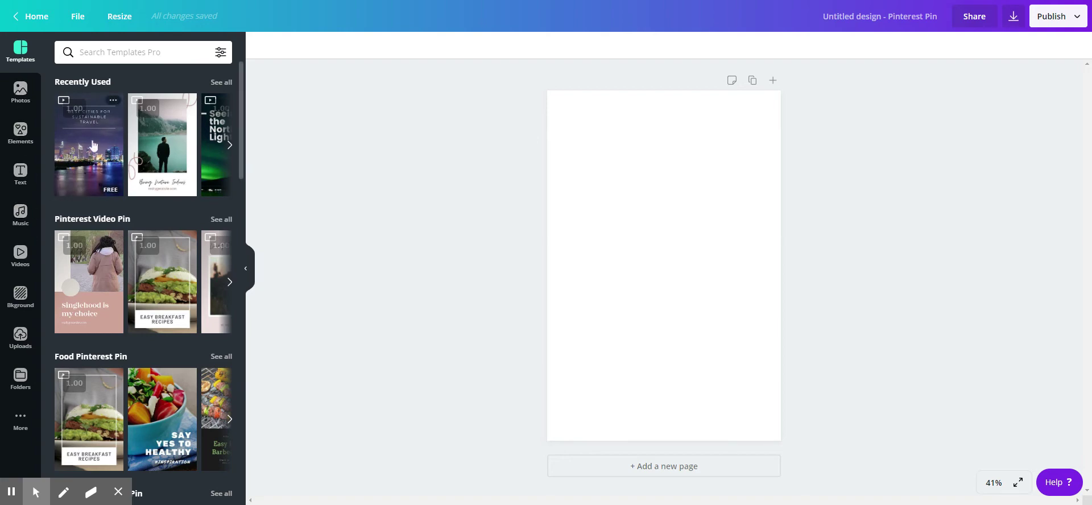
{"action": "mouse_move", "coordinate": [113, 254]}
{"action": "scroll", "coordinate": [112, 254], "scroll_direction": "down", "scroll_amount": 5}
{"action": "scroll", "coordinate": [89, 72], "scroll_direction": "up", "scroll_amount": 2}
{"action": "left_click", "coordinate": [100, 51]}
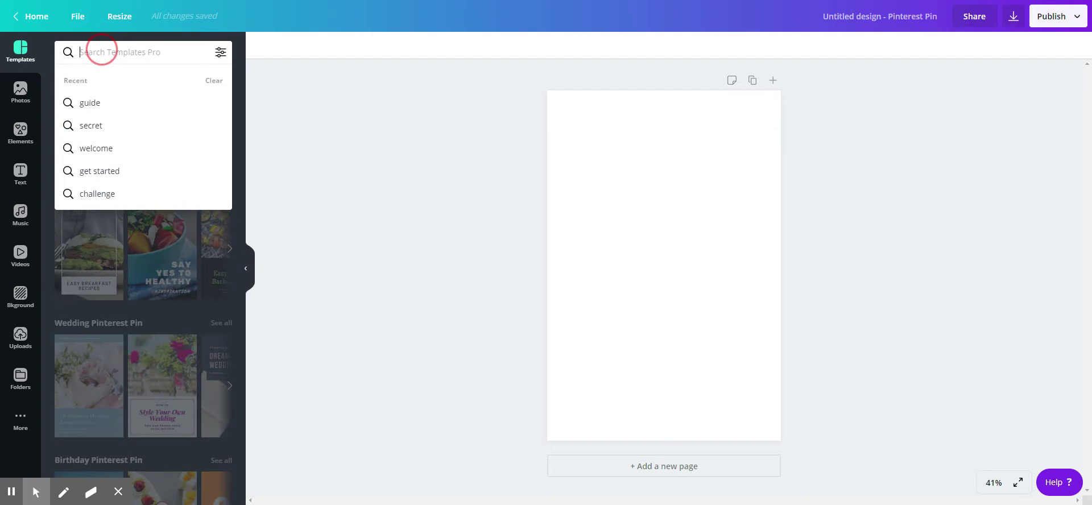
{"action": "left_click", "coordinate": [336, 228]}
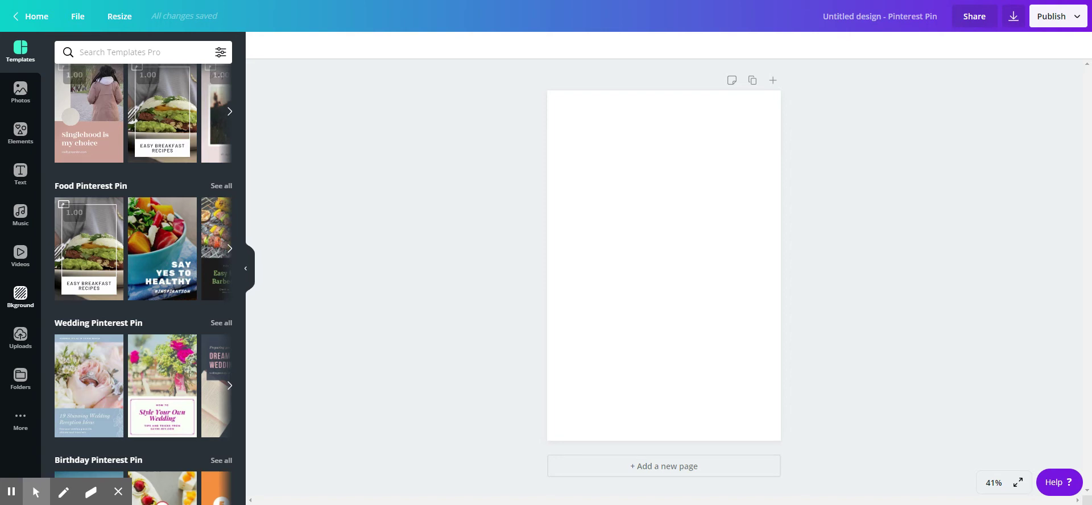
Apply the white brick wall background from the Textures category to the blank pin
{"action": "left_click", "coordinate": [20, 296]}
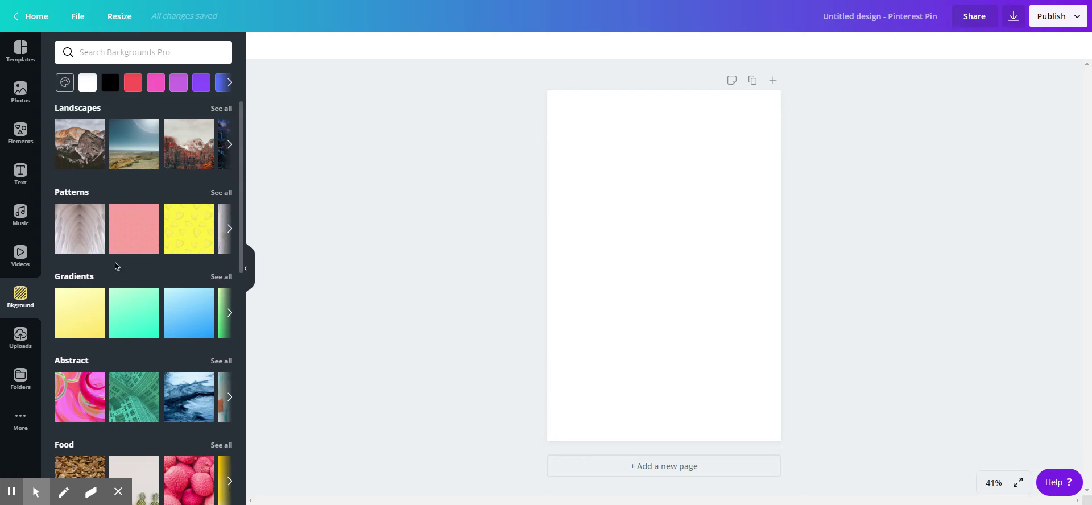
{"action": "scroll", "coordinate": [149, 225], "scroll_direction": "down", "scroll_amount": 5}
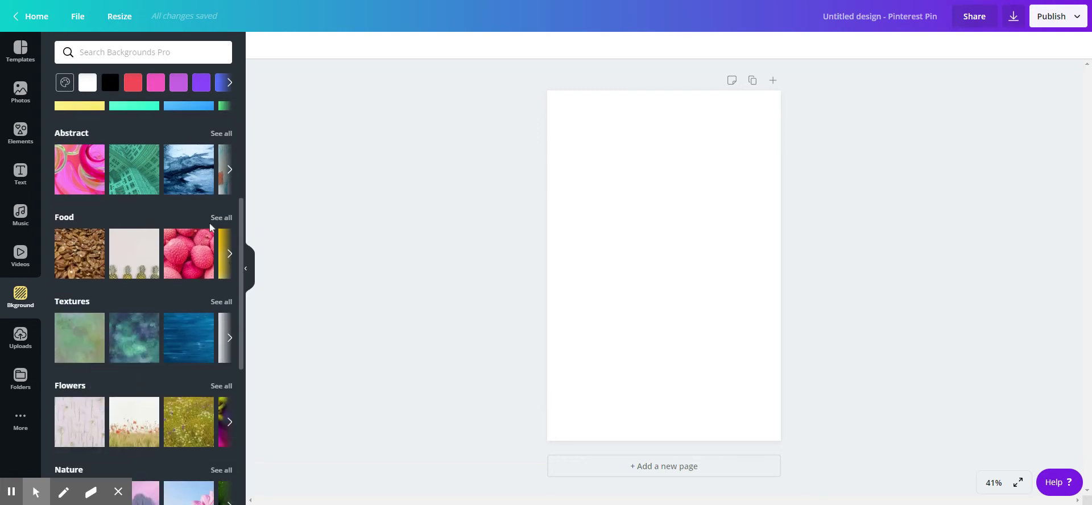
{"action": "scroll", "coordinate": [210, 227], "scroll_direction": "down", "scroll_amount": 2}
{"action": "scroll", "coordinate": [216, 290], "scroll_direction": "down", "scroll_amount": 4}
{"action": "scroll", "coordinate": [216, 287], "scroll_direction": "up", "scroll_amount": 9}
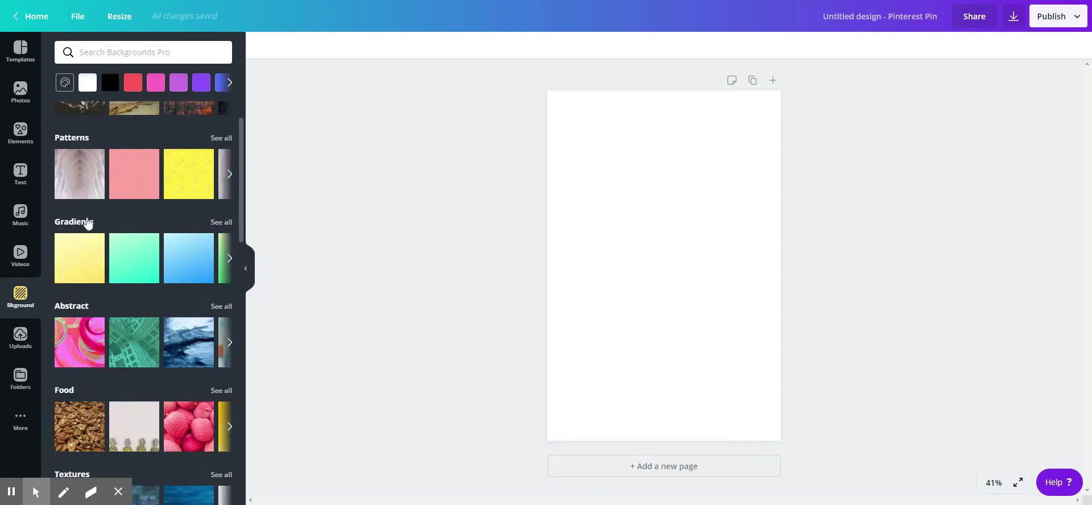
{"action": "scroll", "coordinate": [88, 223], "scroll_direction": "up", "scroll_amount": 1}
{"action": "scroll", "coordinate": [101, 250], "scroll_direction": "down", "scroll_amount": 4}
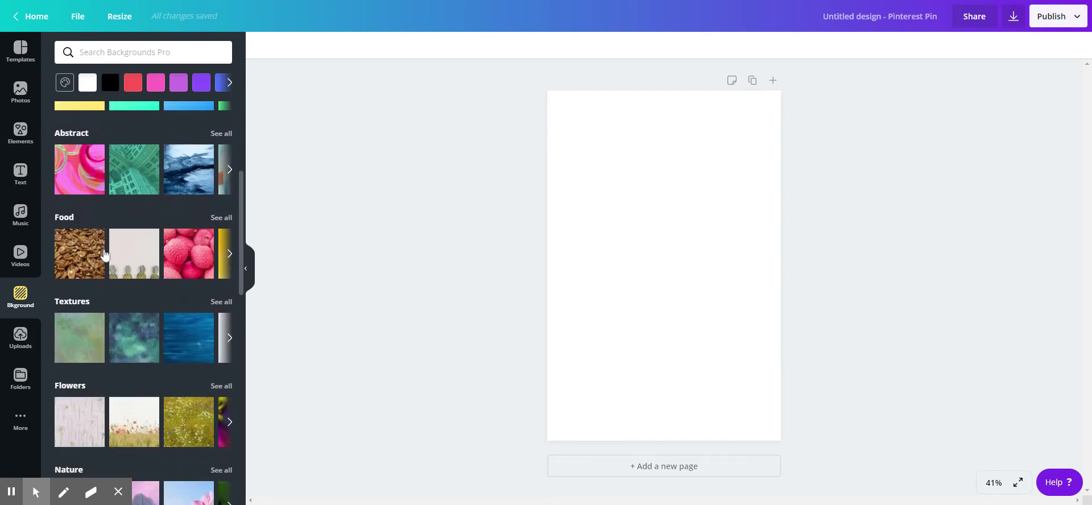
{"action": "left_click", "coordinate": [218, 301]}
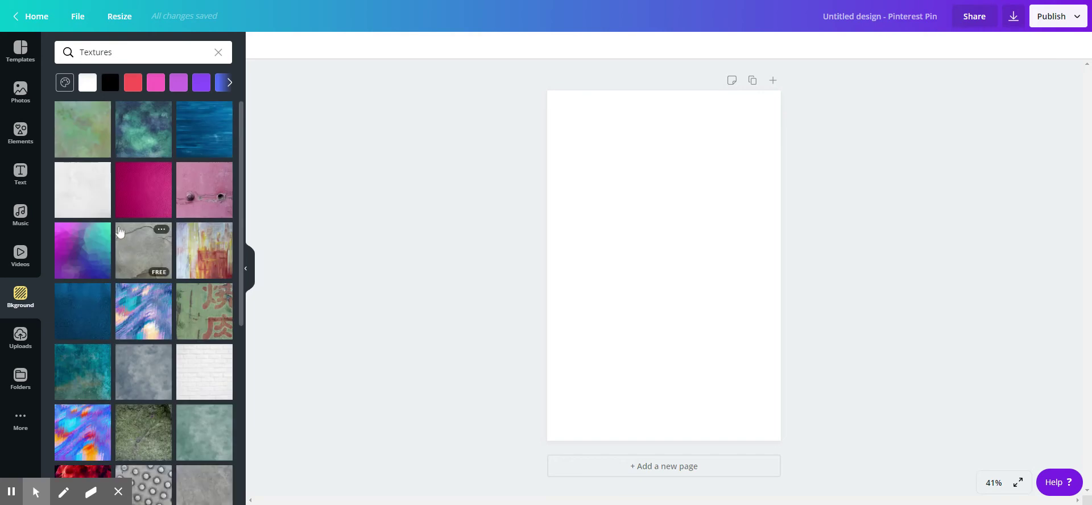
{"action": "scroll", "coordinate": [188, 244], "scroll_direction": "down", "scroll_amount": 4}
{"action": "left_click", "coordinate": [205, 166]}
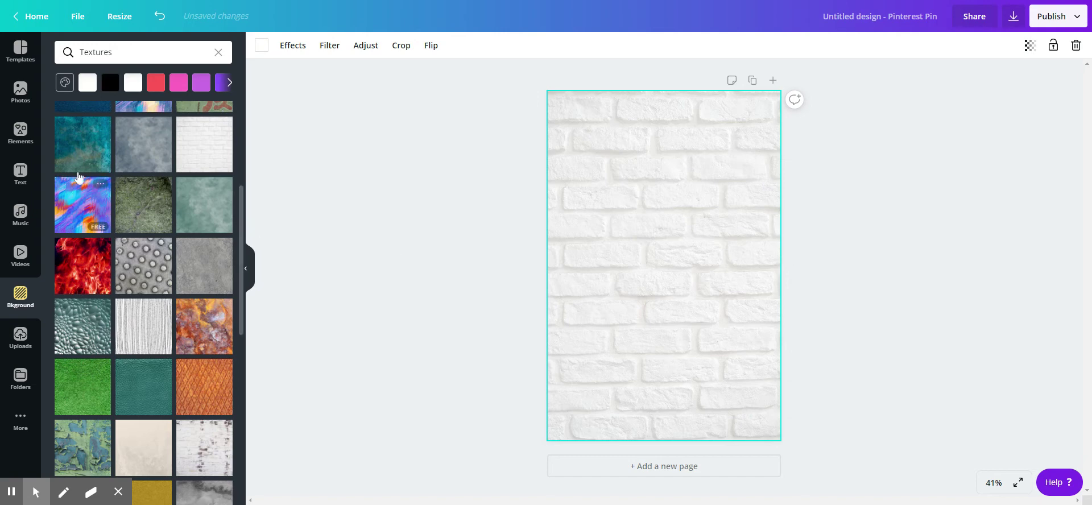
Add the uploaded SEO Sorcerer logo to the pin and place it centred near the page's lower edge
{"action": "left_click", "coordinate": [20, 341]}
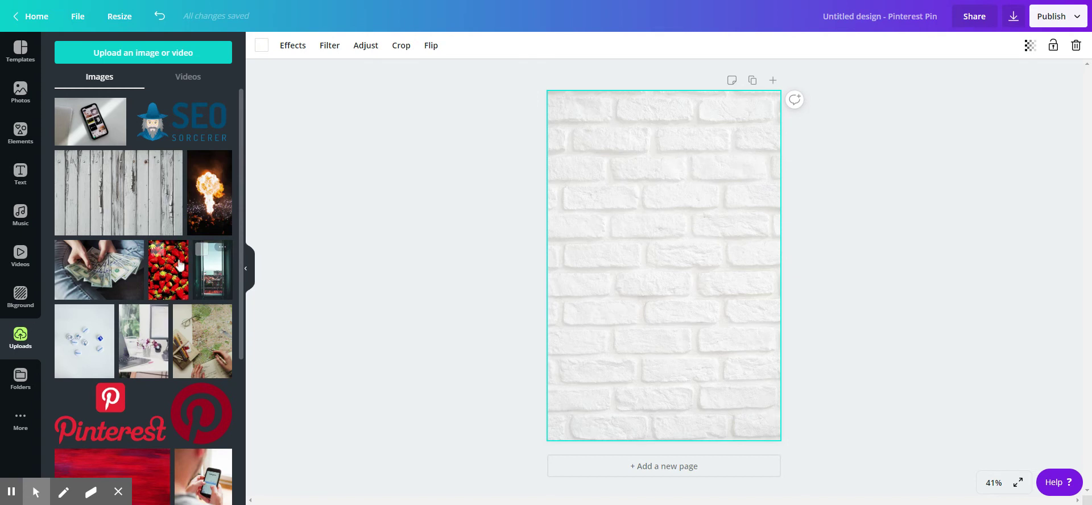
{"action": "left_click", "coordinate": [167, 125]}
{"action": "left_click_drag", "start_coordinate": [678, 281], "coordinate": [674, 414]}
{"action": "left_click", "coordinate": [883, 283]}
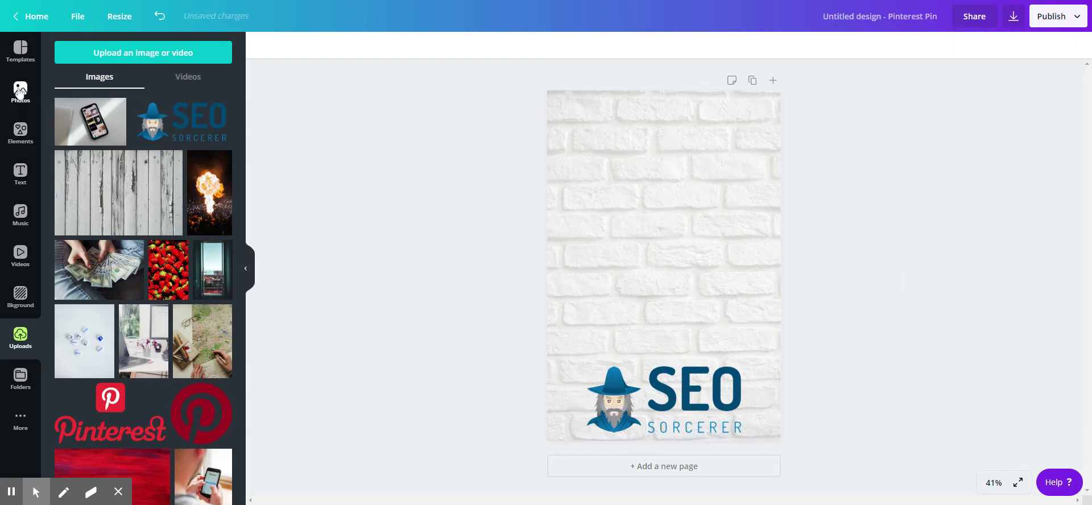
Add the recently used red Pinterest wordmark element and place it centred near the top of the pin
{"action": "left_click", "coordinate": [20, 132]}
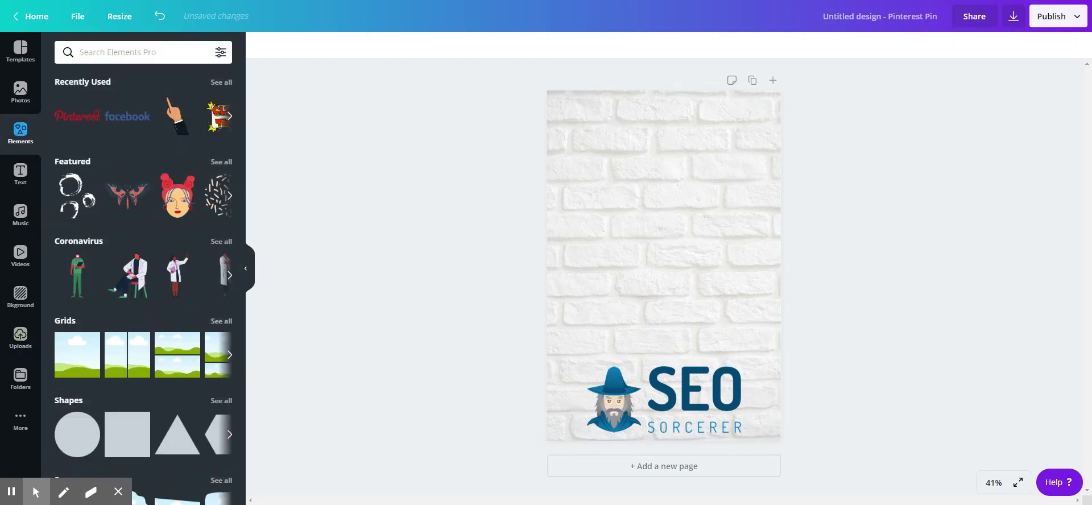
{"action": "left_click", "coordinate": [142, 52]}
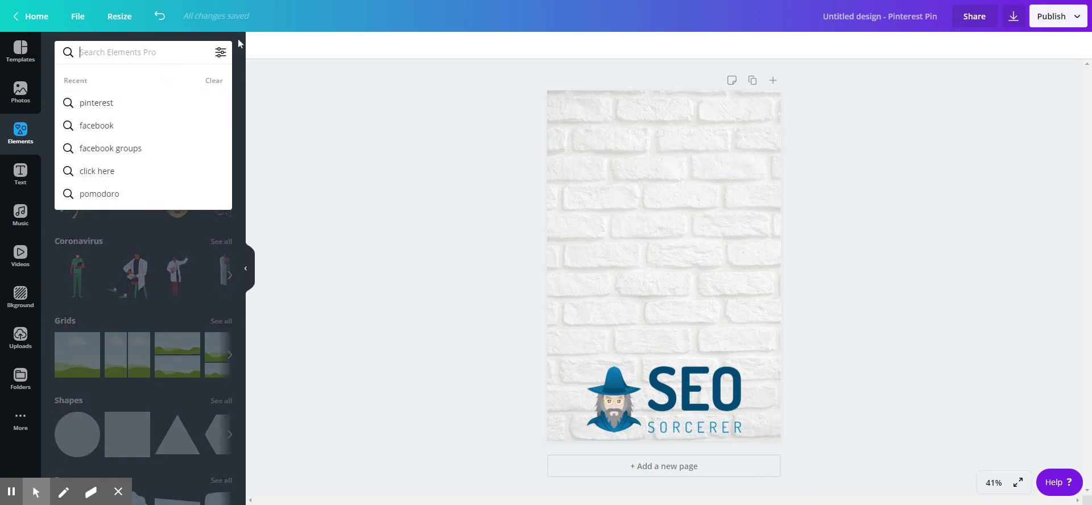
{"action": "left_click", "coordinate": [264, 48]}
{"action": "left_click", "coordinate": [309, 70]}
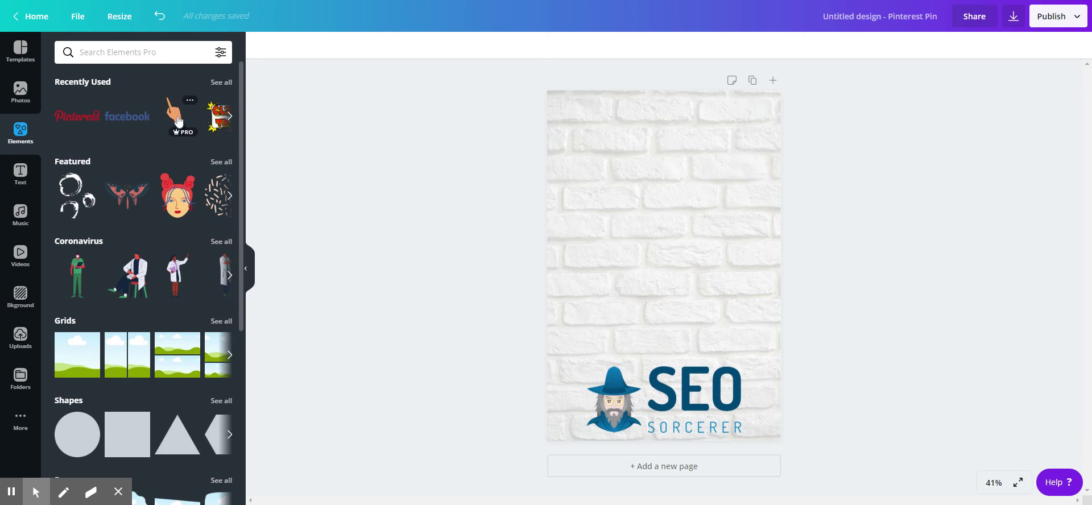
{"action": "left_click", "coordinate": [70, 122]}
{"action": "left_click_drag", "start_coordinate": [661, 266], "coordinate": [665, 126]}
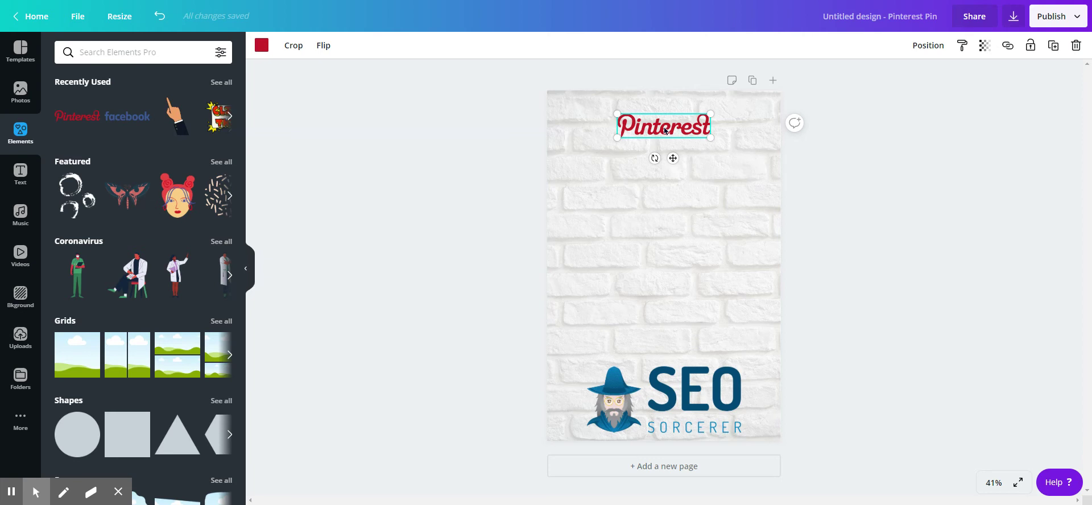
{"action": "left_click", "coordinate": [426, 164]}
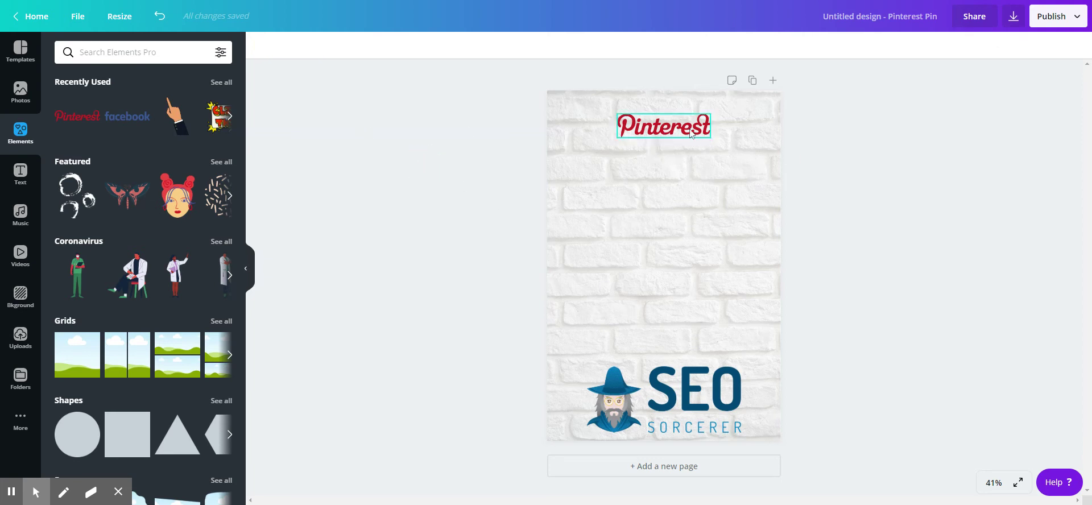
Add a heading below the Pinterest wordmark reading "Get Started with Pinterest Marketing With this Step-by Step Guide"
{"action": "left_click", "coordinate": [20, 174]}
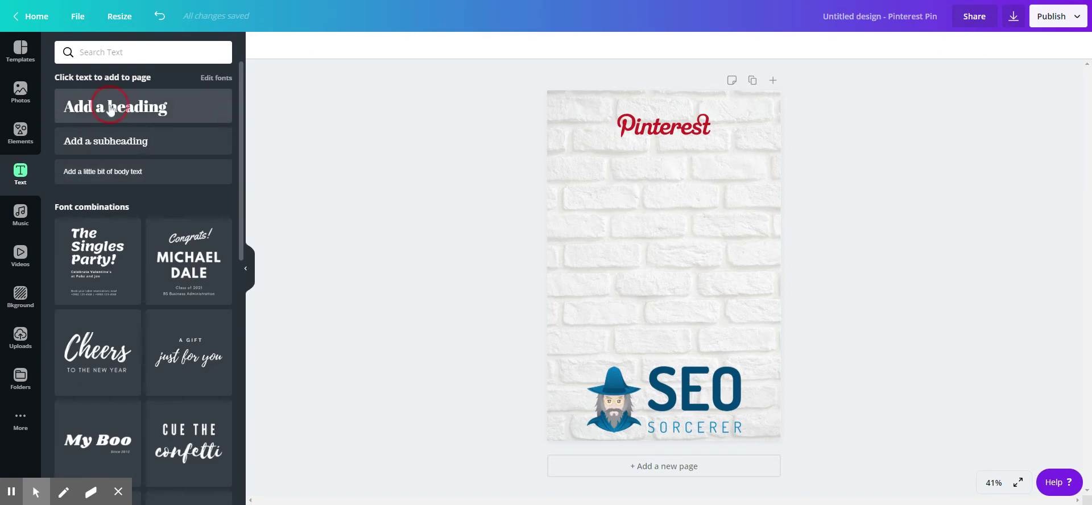
{"action": "left_click", "coordinate": [93, 108]}
{"action": "left_click_drag", "start_coordinate": [672, 292], "coordinate": [672, 182]}
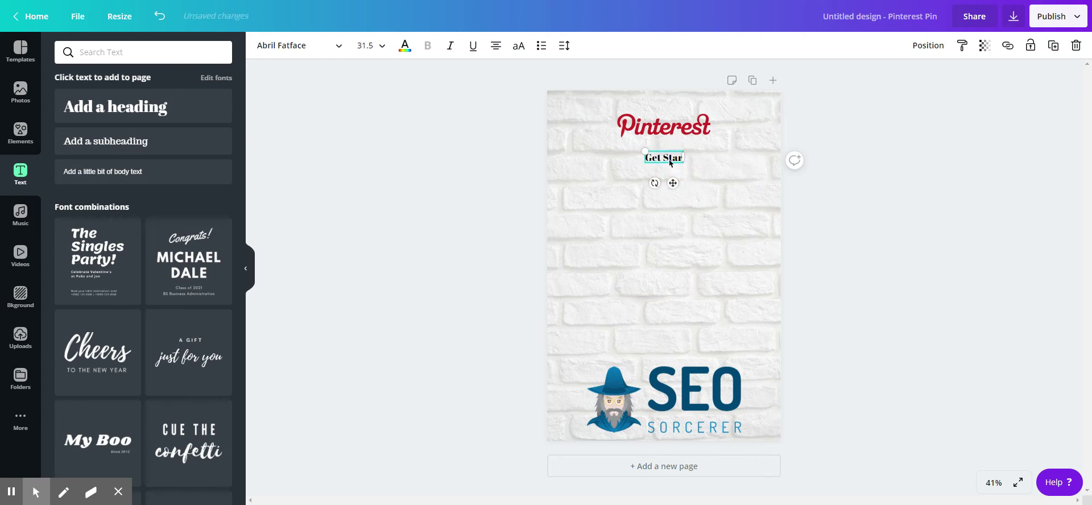
{"action": "type", "text": "ted with Pinterest Marketing"}
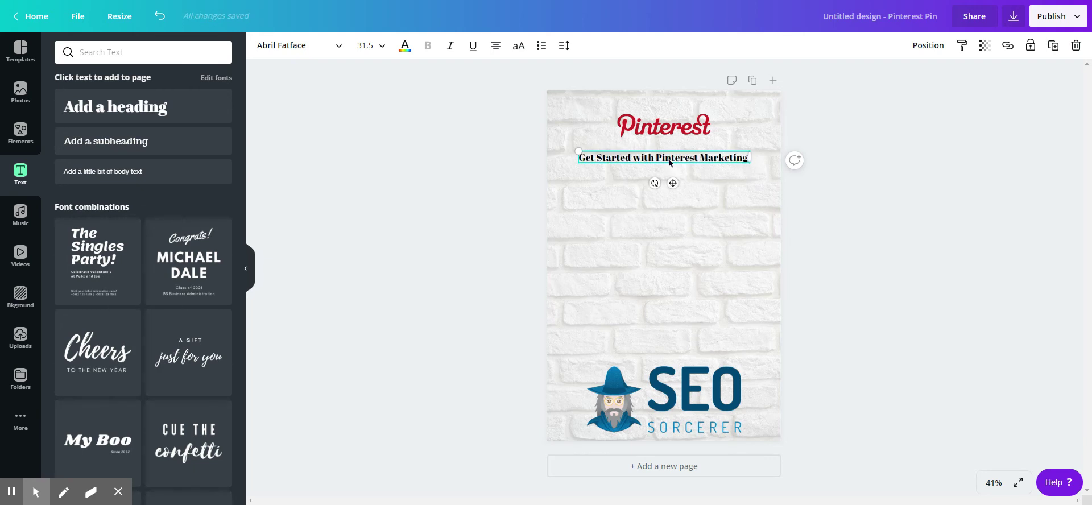
{"action": "type", "text": " With t"}
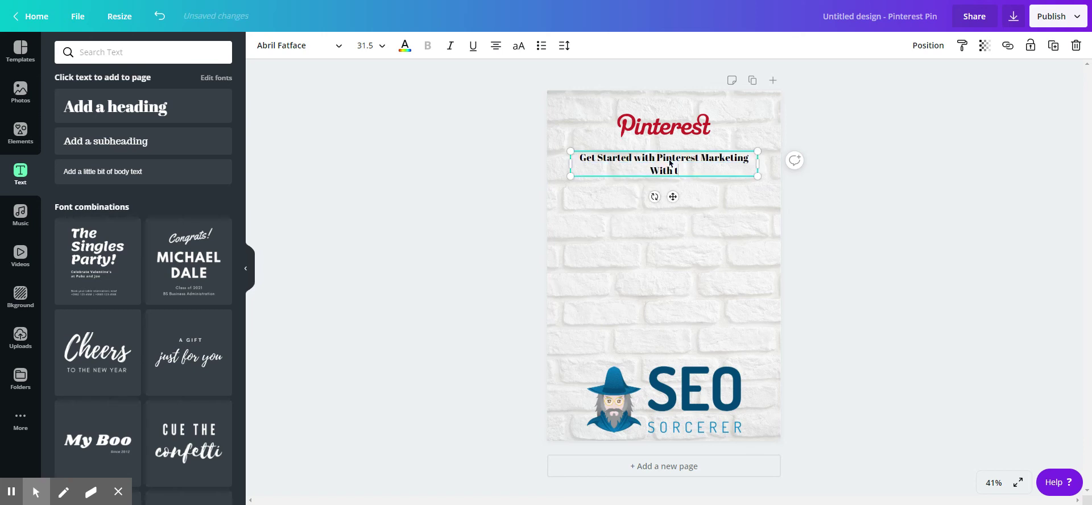
{"action": "type", "text": "his Step by Step Guide"}
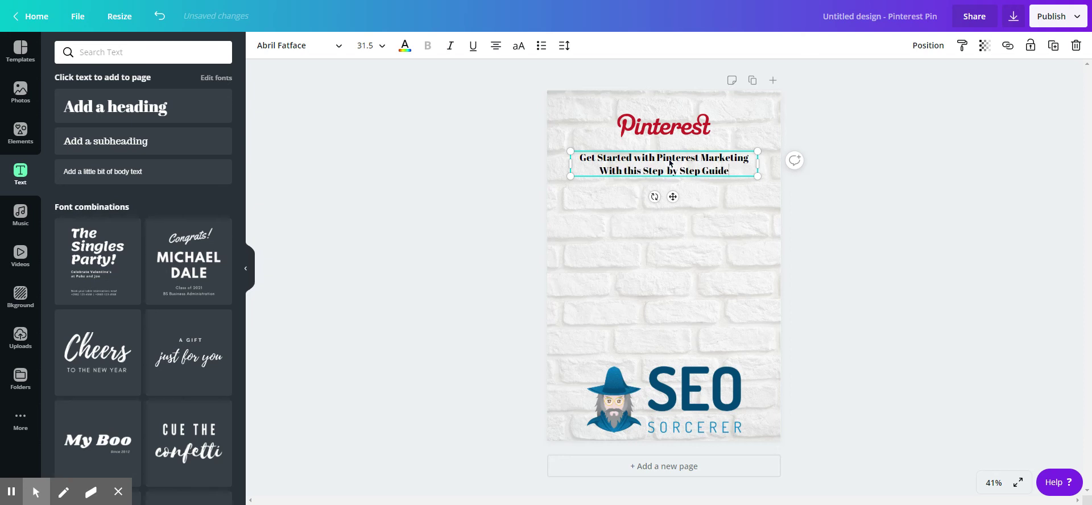
Try the whole heading text at font sizes 96, 88 and 72
{"action": "key", "text": "ctrl+a"}
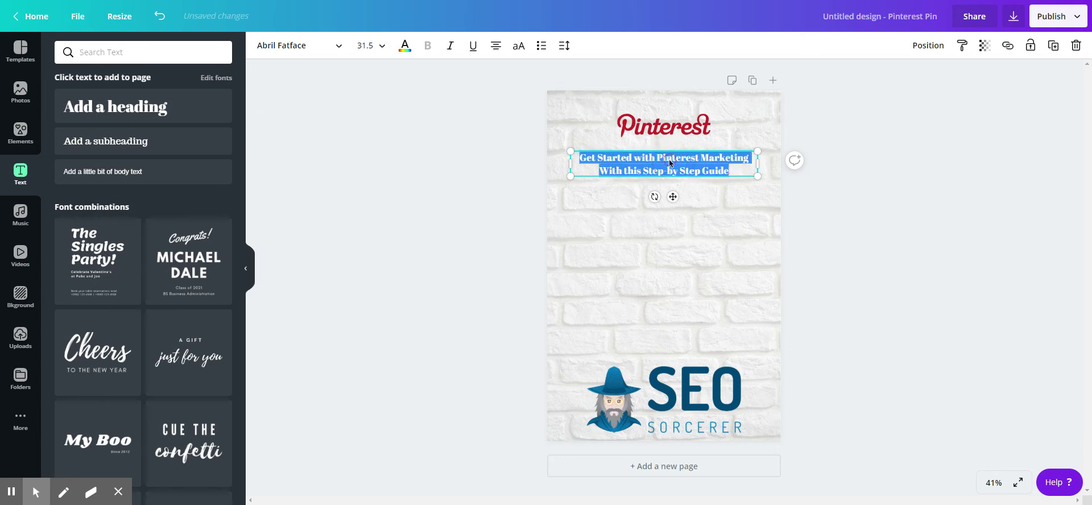
{"action": "left_click", "coordinate": [367, 46]}
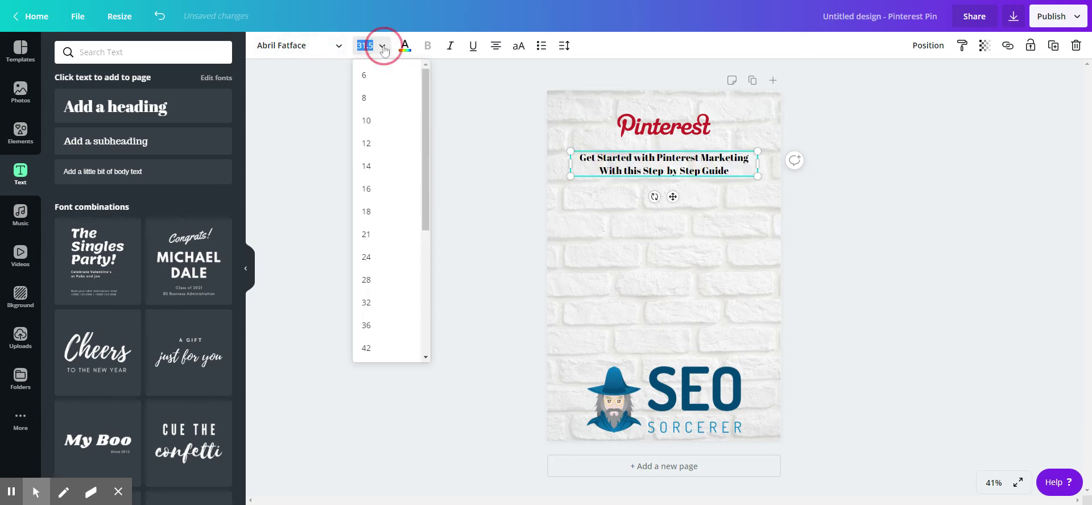
{"action": "scroll", "coordinate": [373, 254], "scroll_direction": "down", "scroll_amount": 3}
{"action": "scroll", "coordinate": [379, 283], "scroll_direction": "down", "scroll_amount": 2}
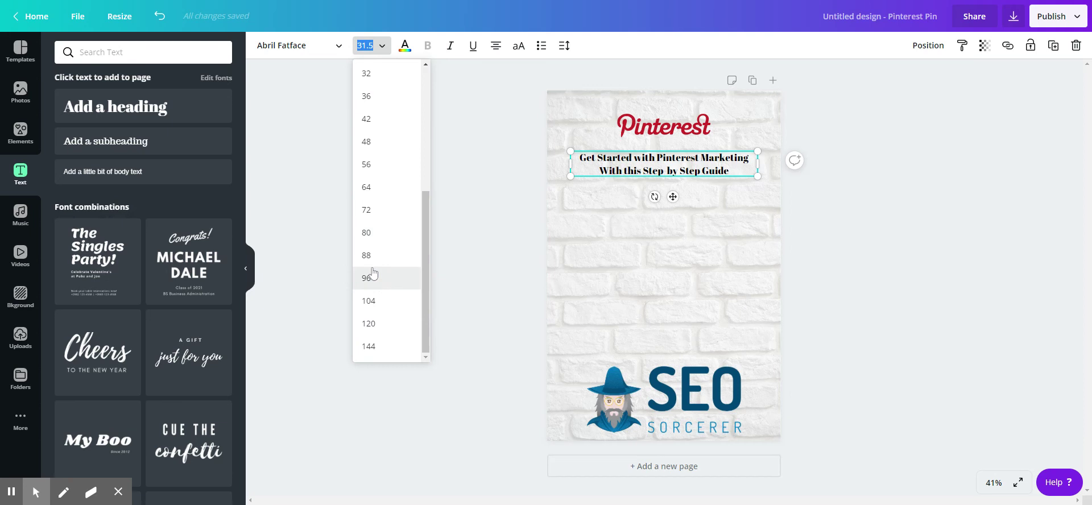
{"action": "left_click", "coordinate": [370, 276]}
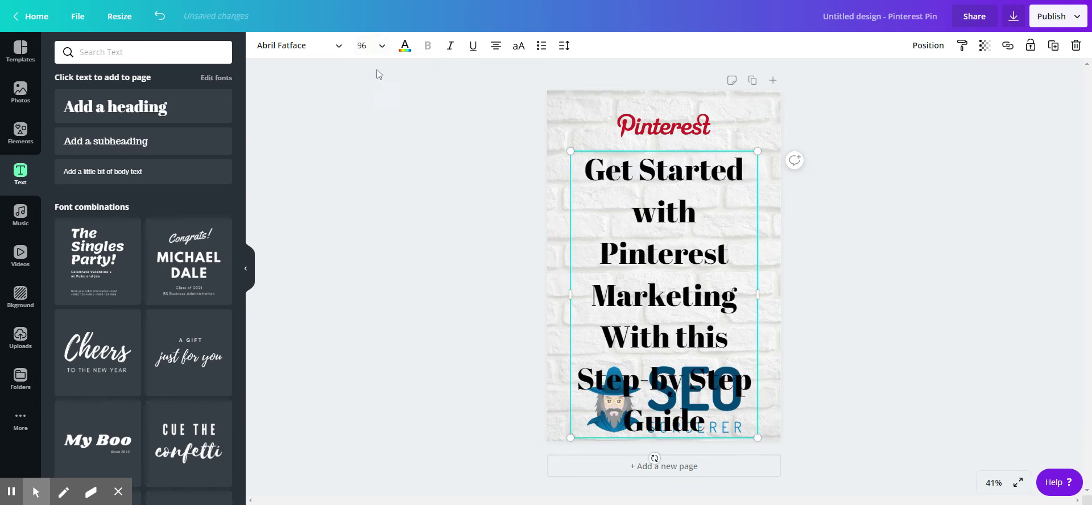
{"action": "left_click", "coordinate": [375, 46]}
{"action": "left_click", "coordinate": [376, 256]}
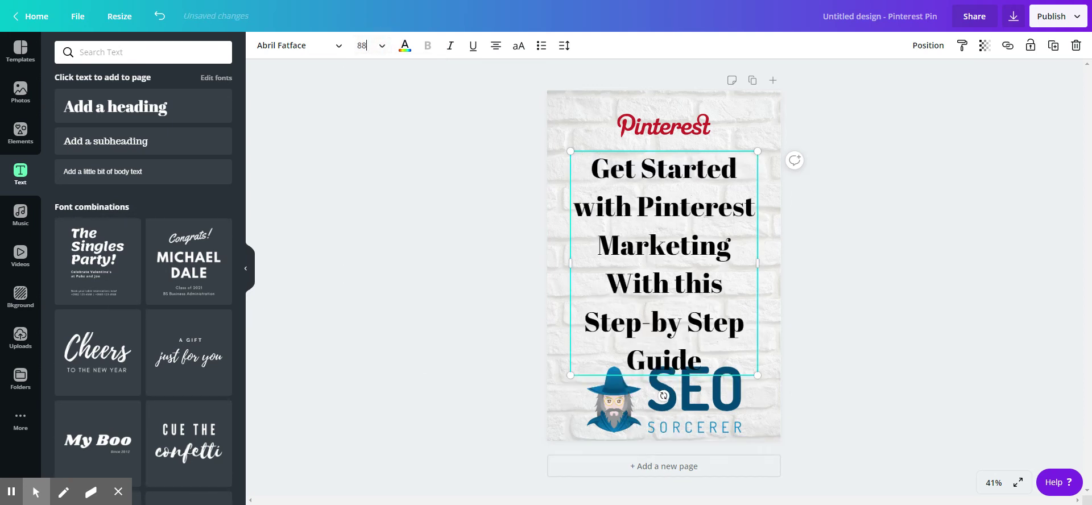
{"action": "left_click", "coordinate": [372, 45]}
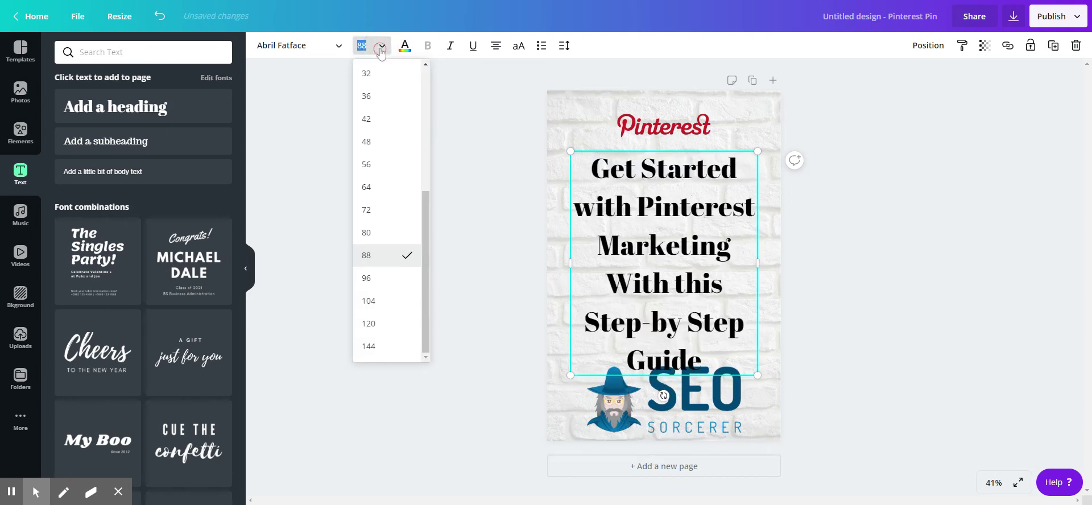
{"action": "left_click", "coordinate": [378, 210]}
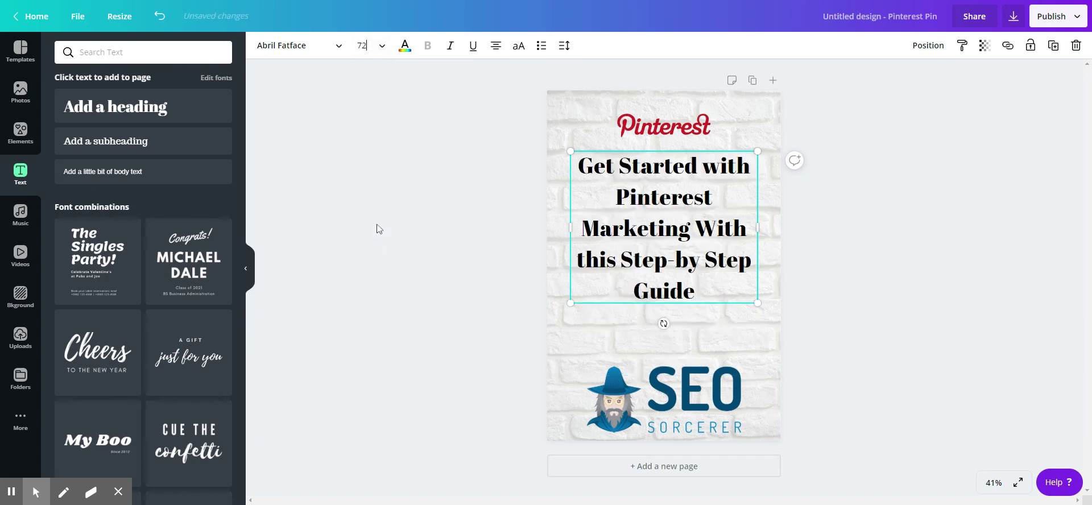
Change the heading's font to Playlist Script and set its size to 88
{"action": "left_click", "coordinate": [343, 51]}
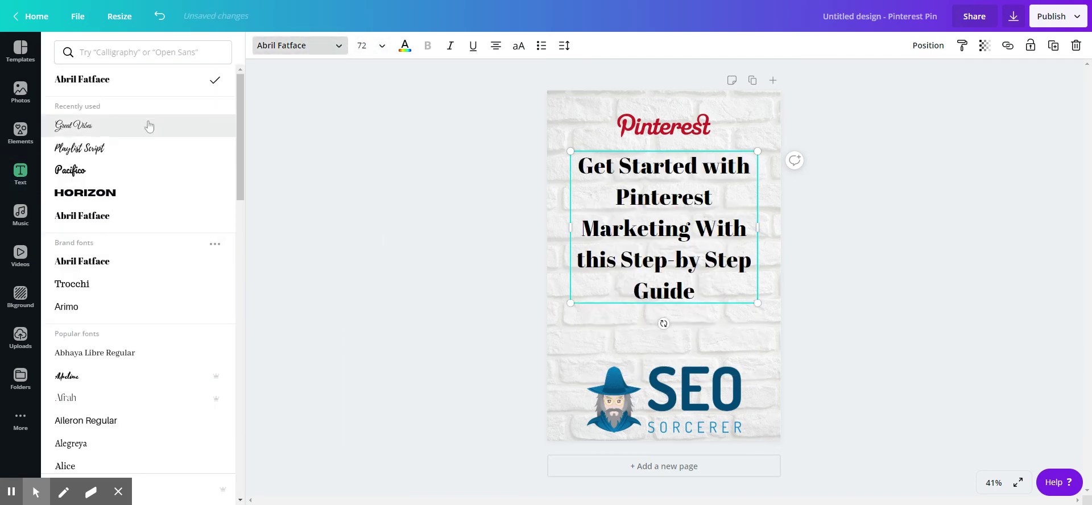
{"action": "left_click", "coordinate": [97, 153]}
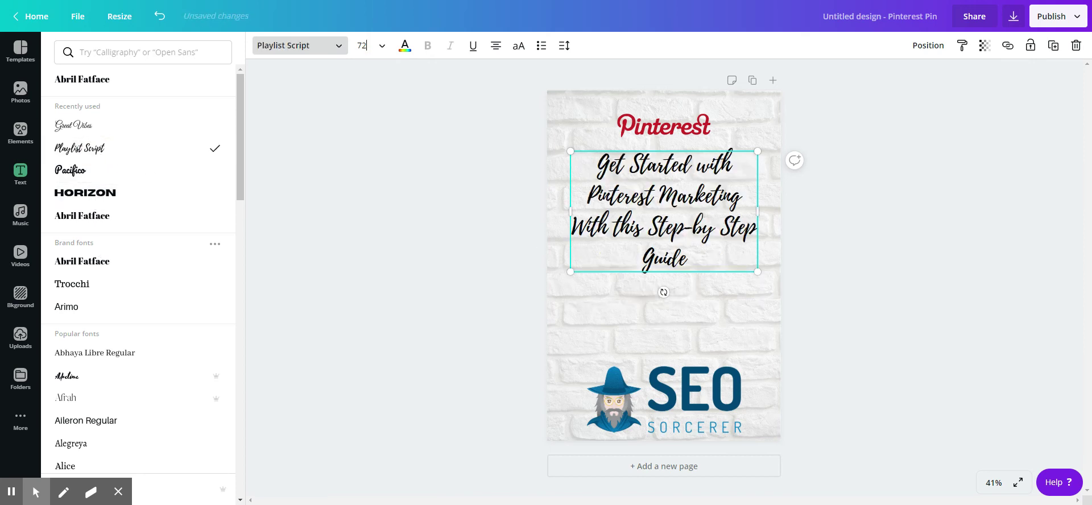
{"action": "left_click", "coordinate": [380, 46]}
{"action": "left_click", "coordinate": [373, 253]}
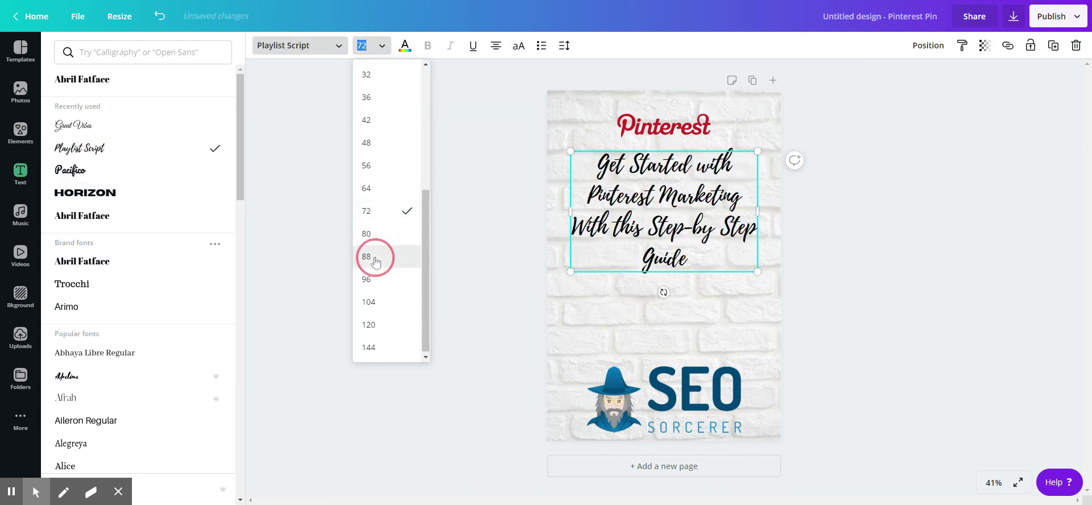
Recolour the whole heading text with the dark blue photo colour taken from the SEO Sorcerer logo
{"action": "key", "text": "ctrl+a"}
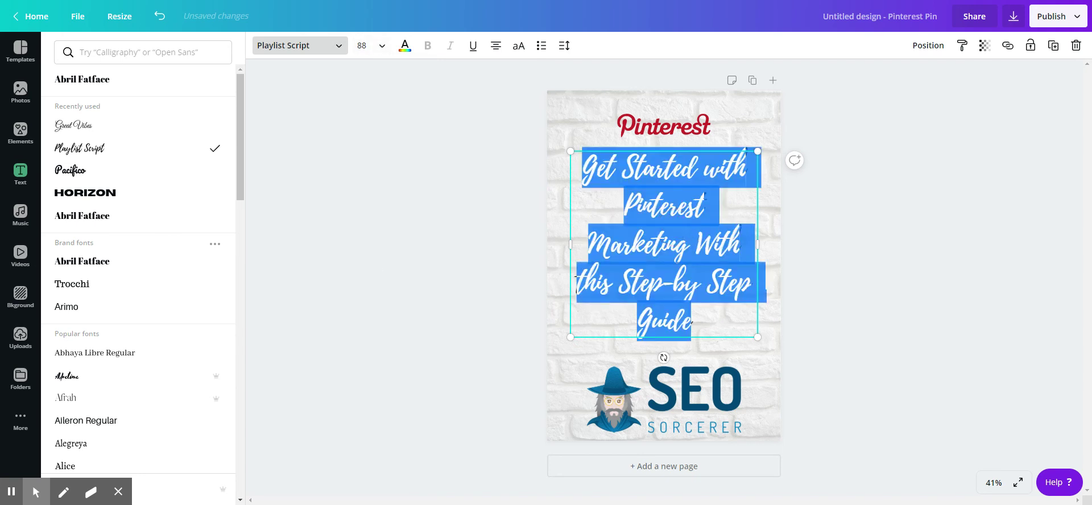
{"action": "left_click", "coordinate": [408, 49]}
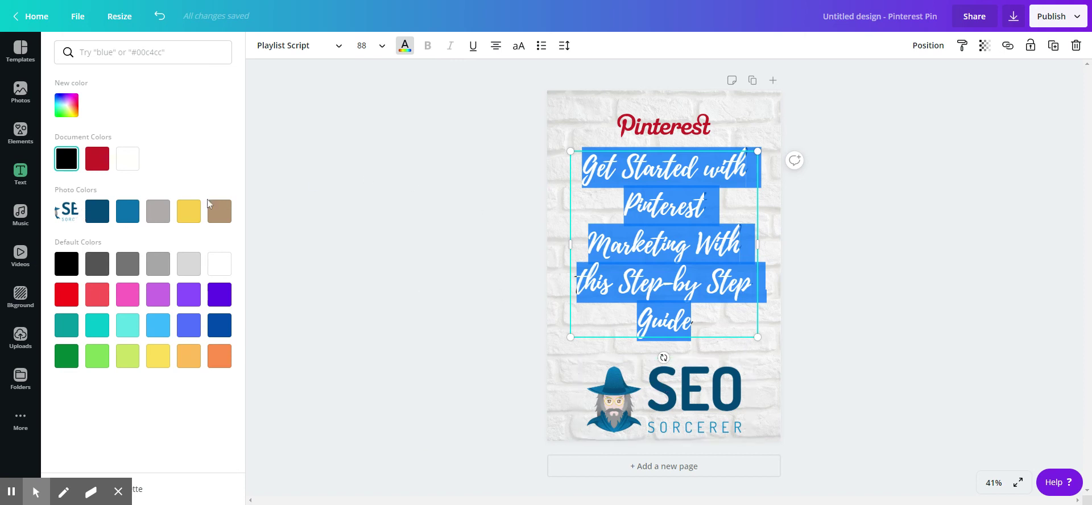
{"action": "left_click", "coordinate": [96, 218]}
{"action": "left_click", "coordinate": [919, 193]}
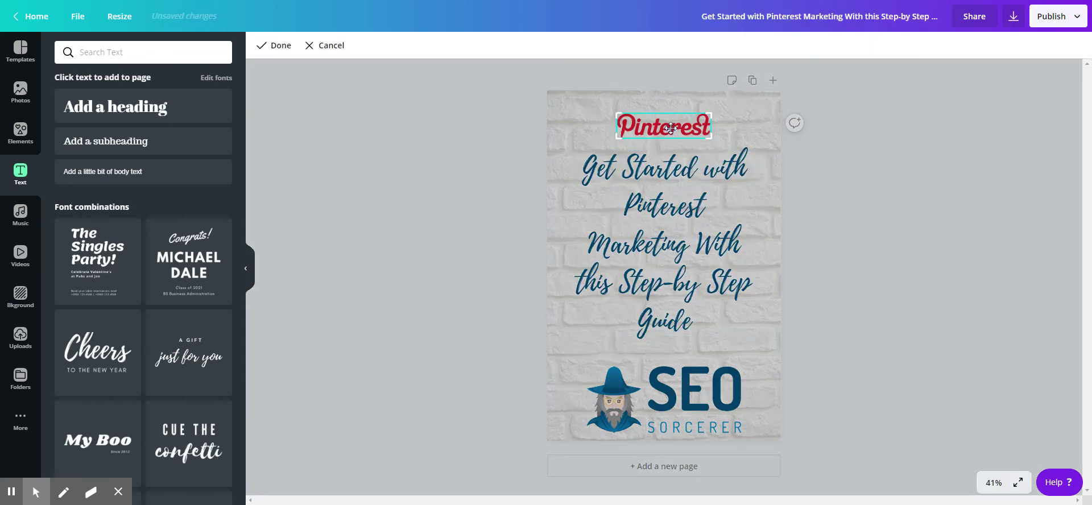
Recolour the Pinterest wordmark with the same dark blue photo colour as the heading and deselect it
{"action": "left_click", "coordinate": [415, 127]}
{"action": "left_click", "coordinate": [668, 134]}
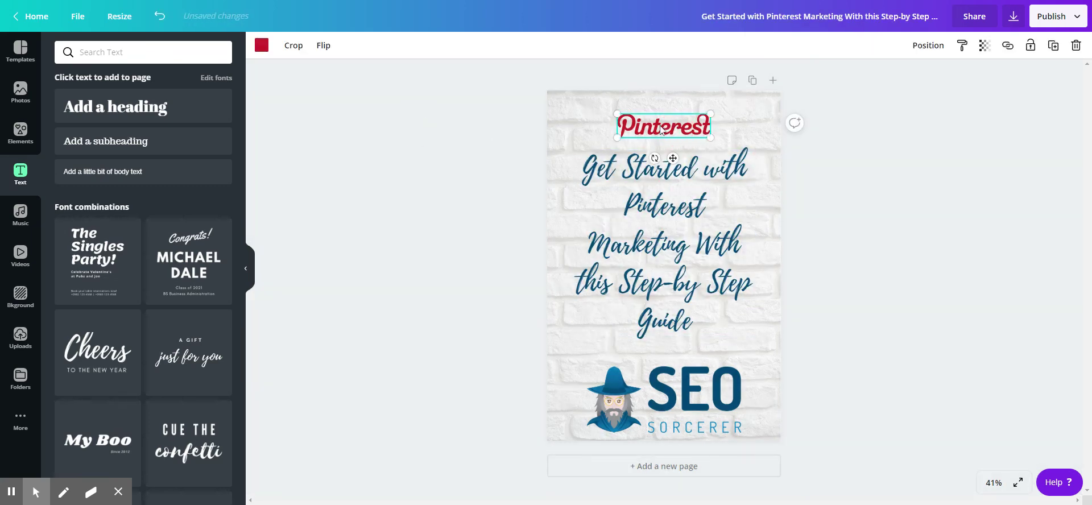
{"action": "left_click", "coordinate": [261, 46]}
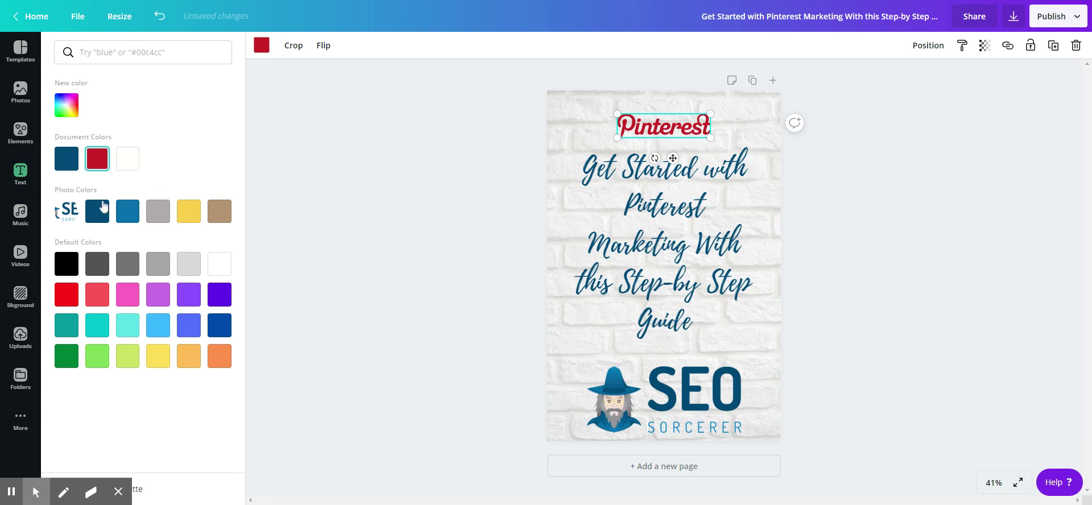
{"action": "left_click", "coordinate": [104, 212]}
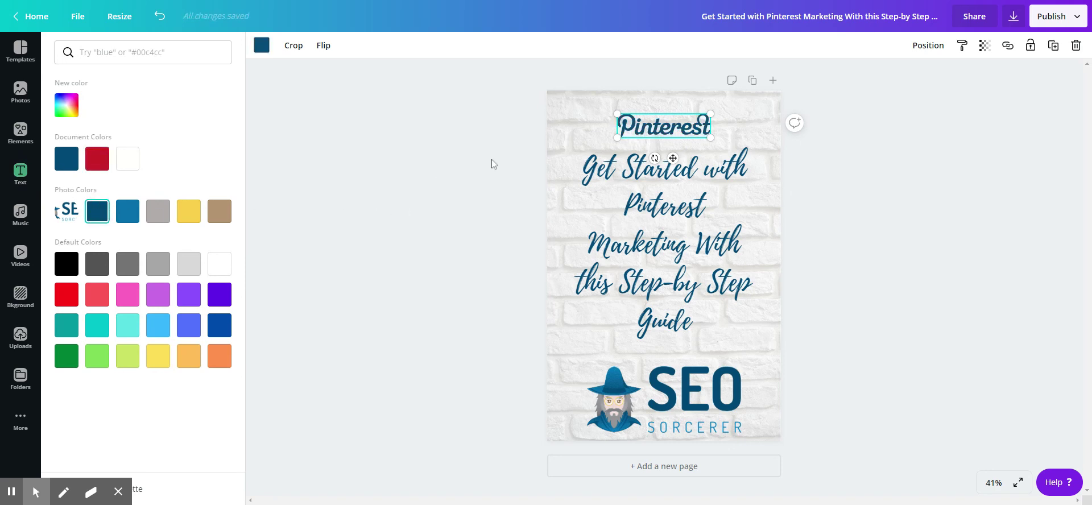
{"action": "left_click", "coordinate": [396, 156]}
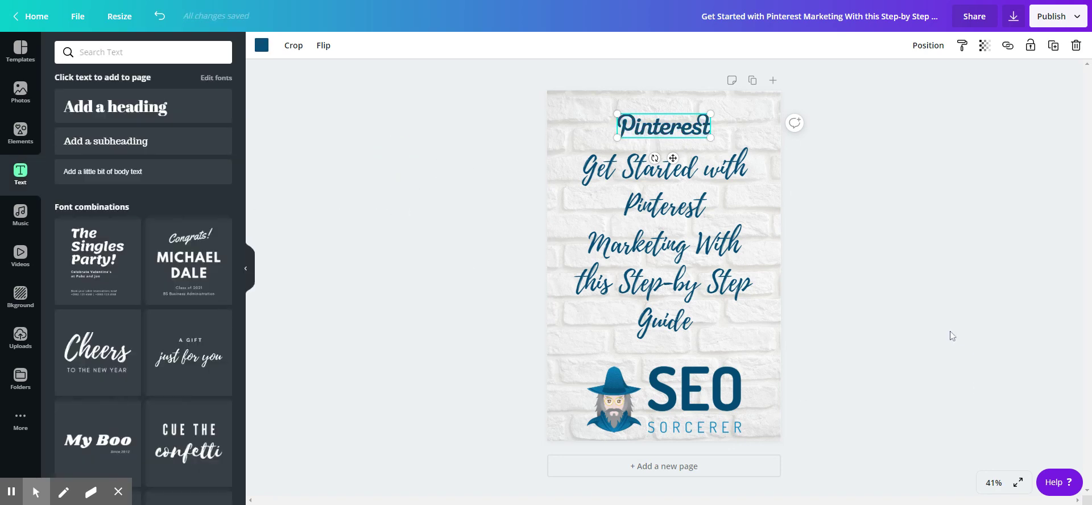
{"action": "left_click", "coordinate": [442, 97]}
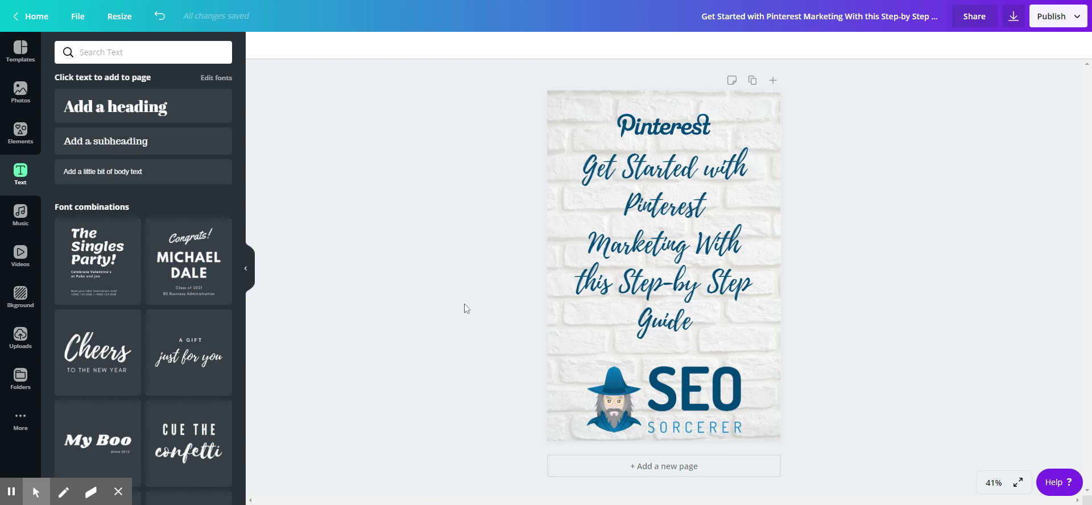